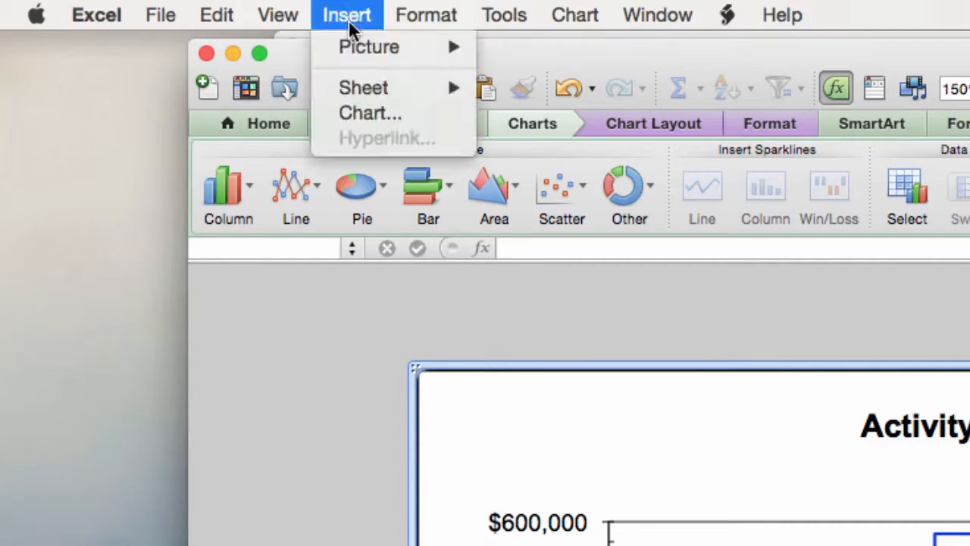
Open the shape library for adding a picture shape to the chart.
{"action": "mouse_move", "coordinate": [371, 50]}
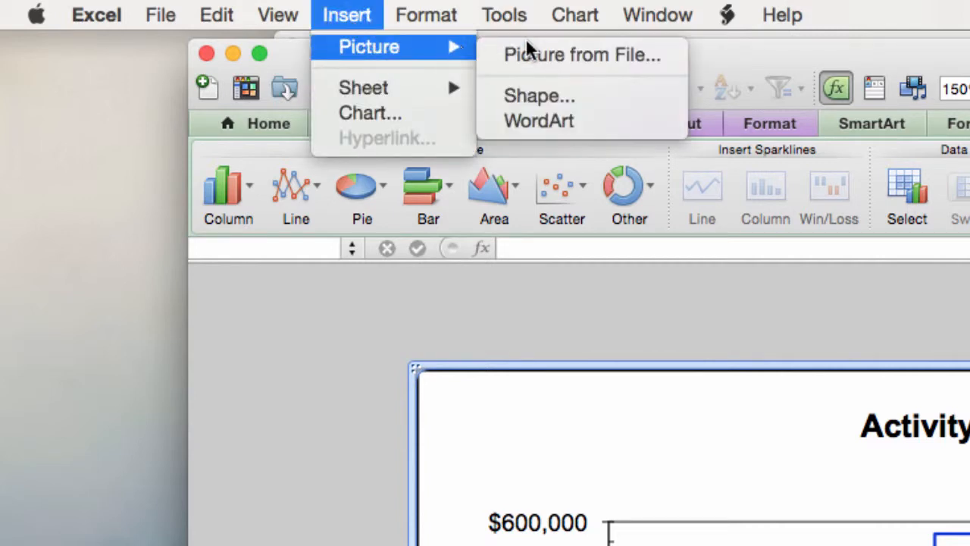
{"action": "left_click", "coordinate": [549, 95]}
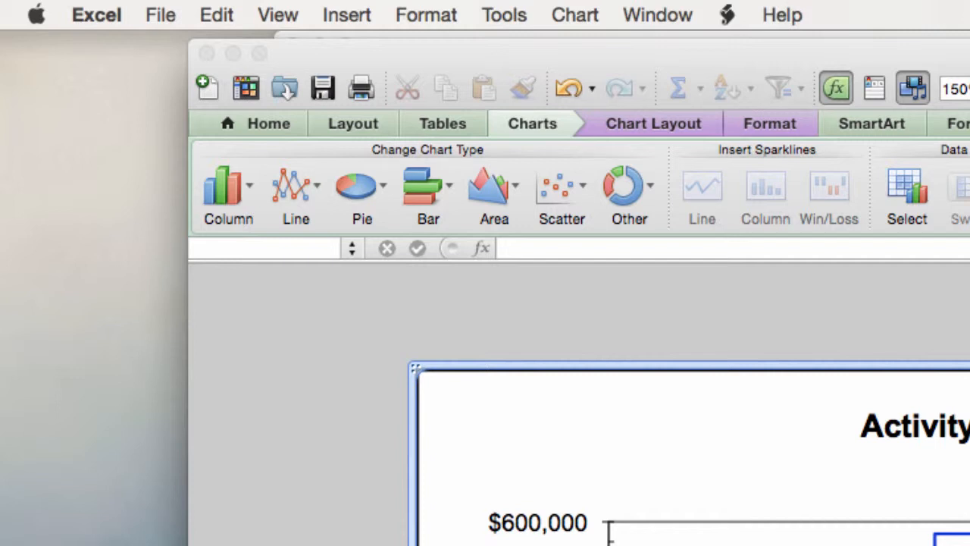
Deselect the chart and check which picture and shape insert options are available without a selection.
{"action": "left_click", "coordinate": [353, 531]}
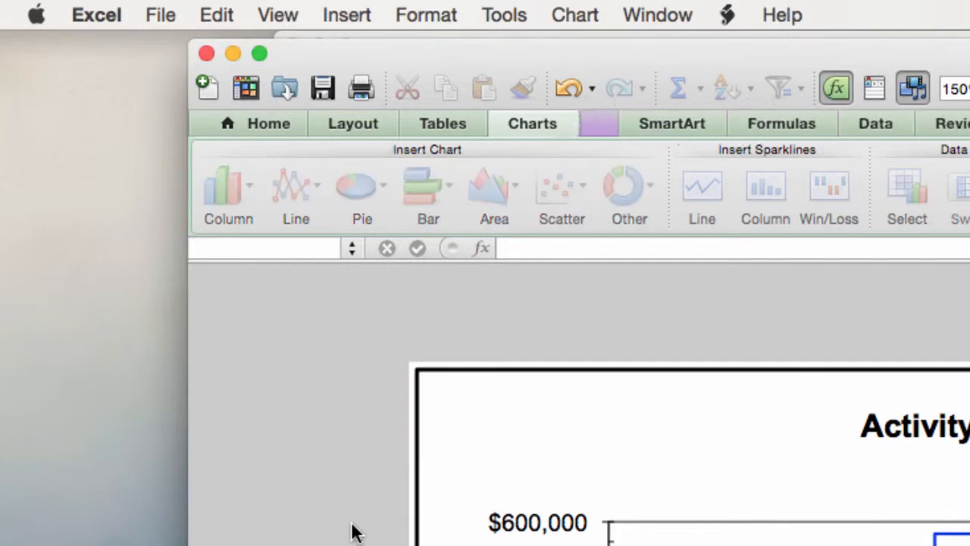
{"action": "left_click", "coordinate": [349, 17]}
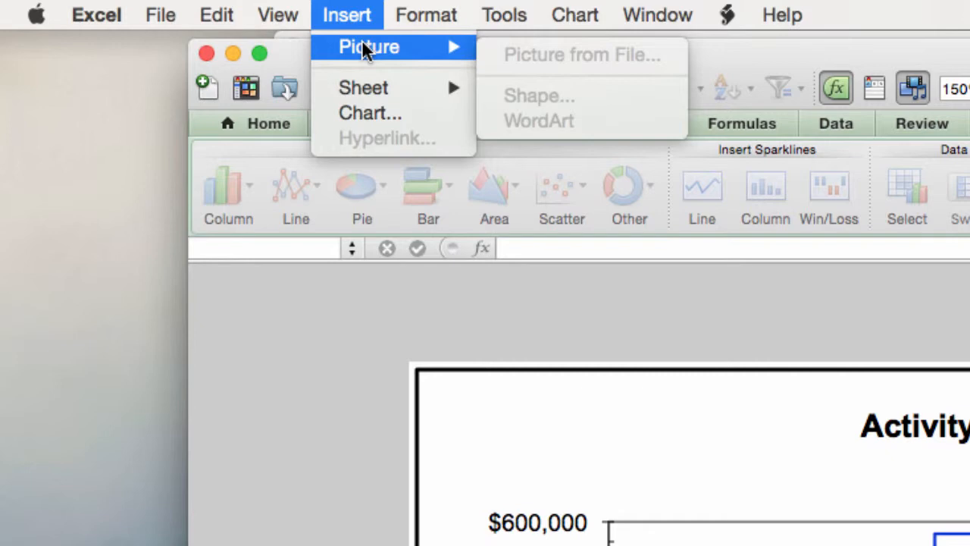
{"action": "left_click", "coordinate": [314, 359]}
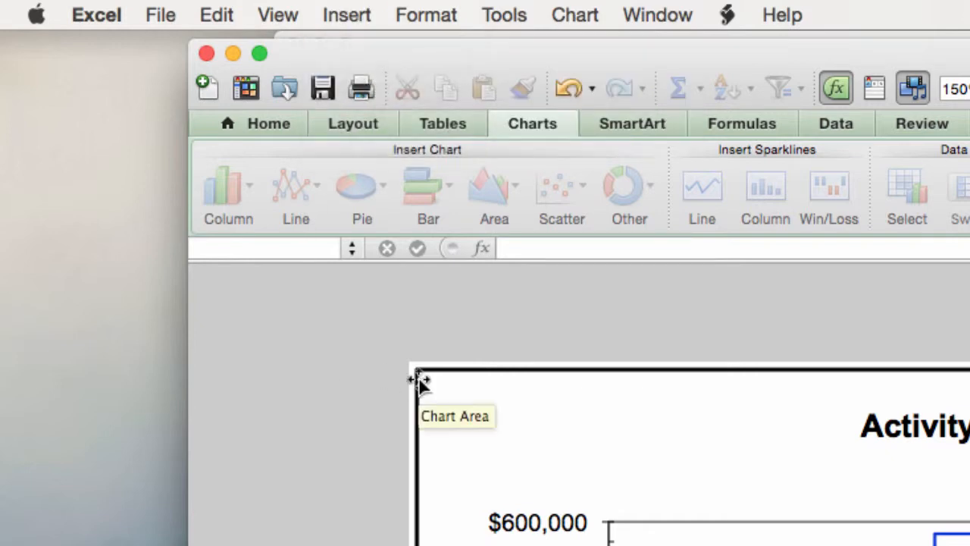
Select the whole chart and draw a rectangle in the empty area of the plot between $450,000 and $550,000.
{"action": "left_click", "coordinate": [464, 392]}
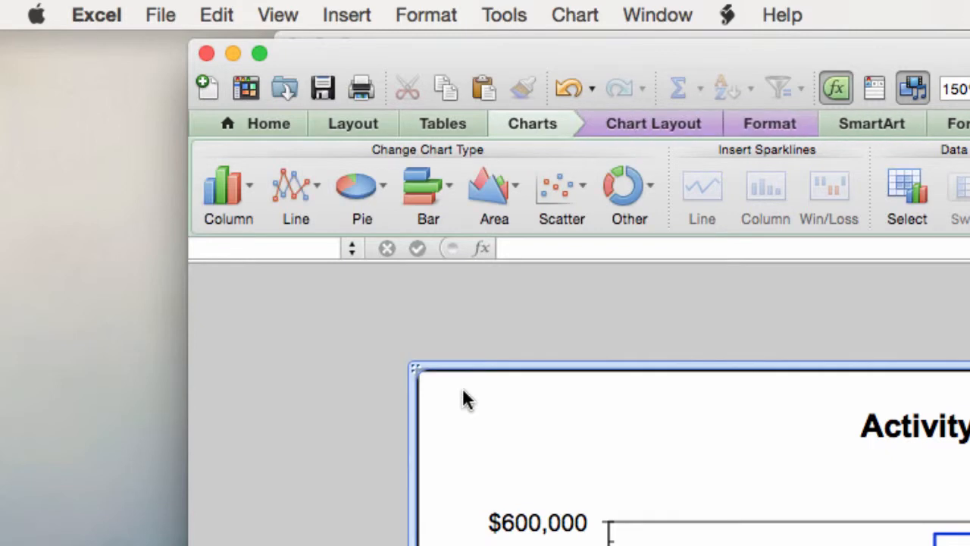
{"action": "left_click", "coordinate": [353, 21]}
{"action": "mouse_move", "coordinate": [368, 48]}
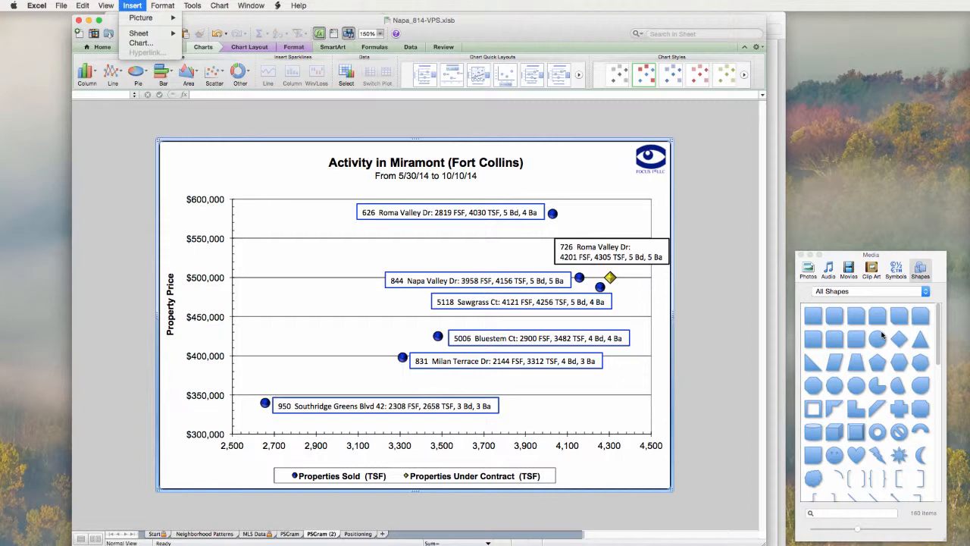
{"action": "left_click", "coordinate": [812, 316]}
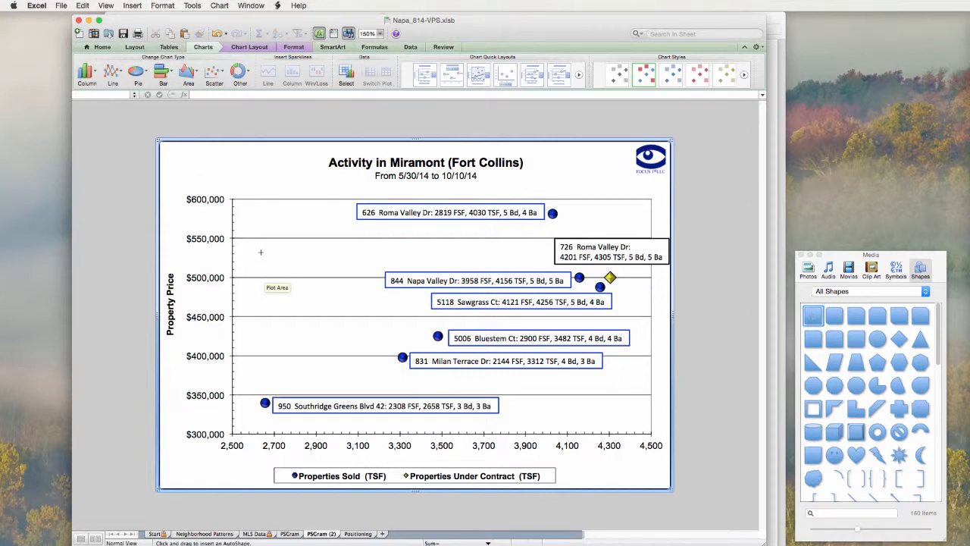
{"action": "left_click_drag", "start_coordinate": [256, 249], "coordinate": [336, 289]}
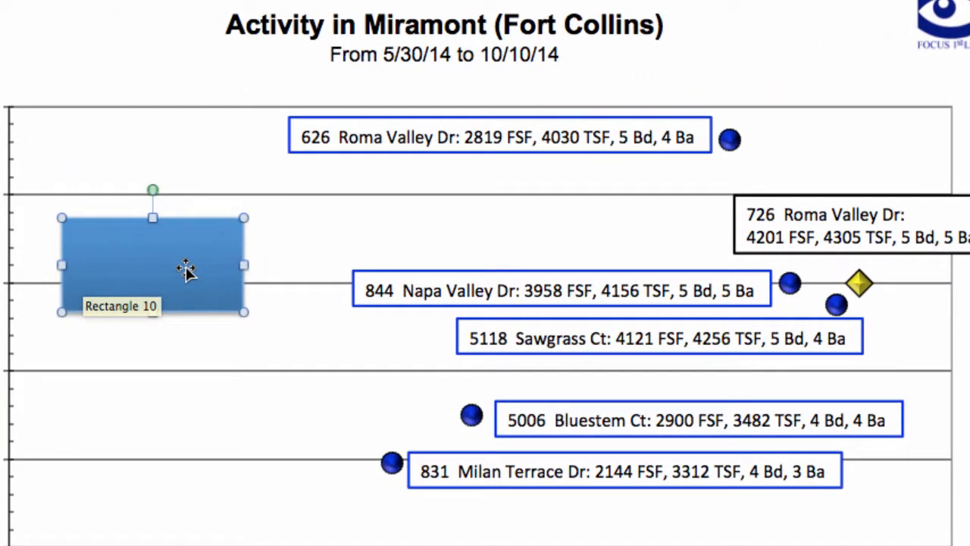
Format the new rectangle with No Fill so the chart shows through it.
{"action": "right_click", "coordinate": [186, 272]}
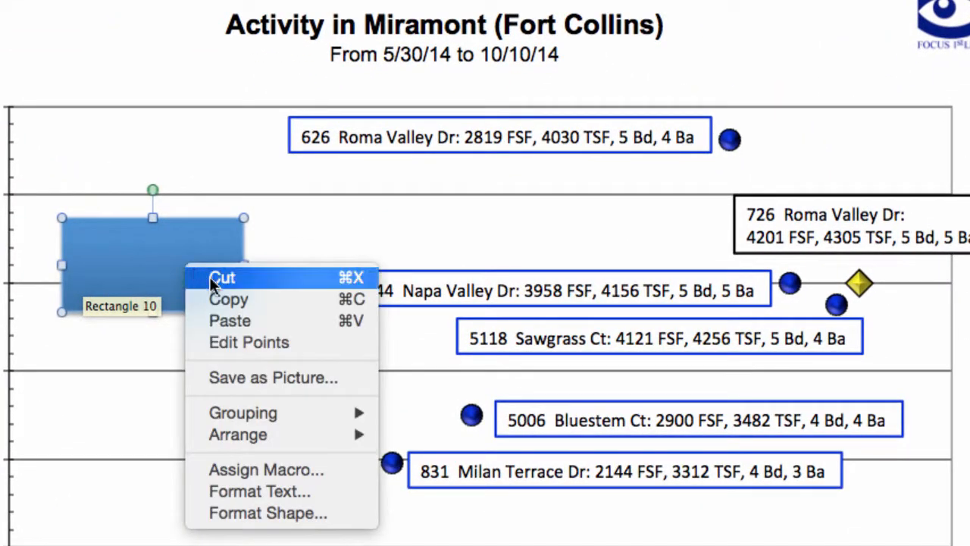
{"action": "left_click", "coordinate": [197, 491]}
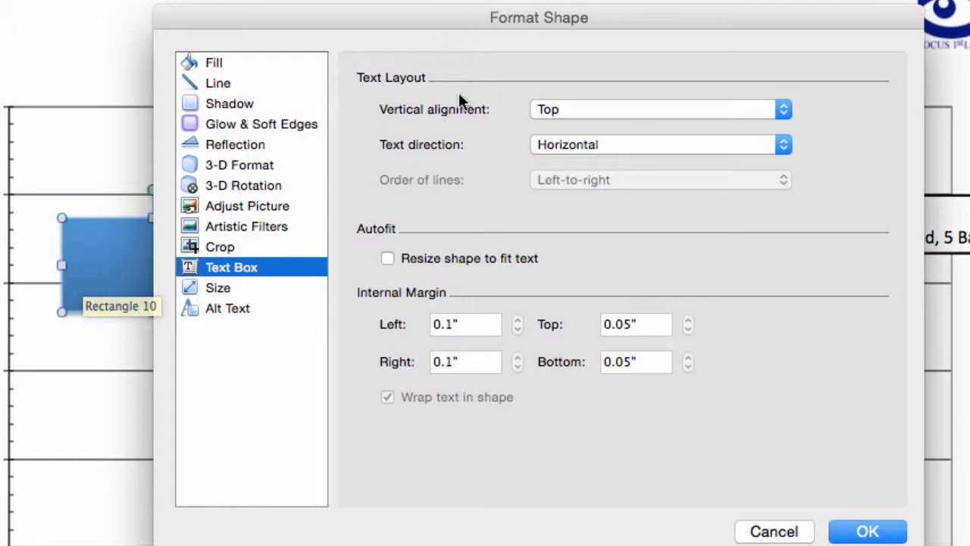
{"action": "left_click", "coordinate": [224, 67]}
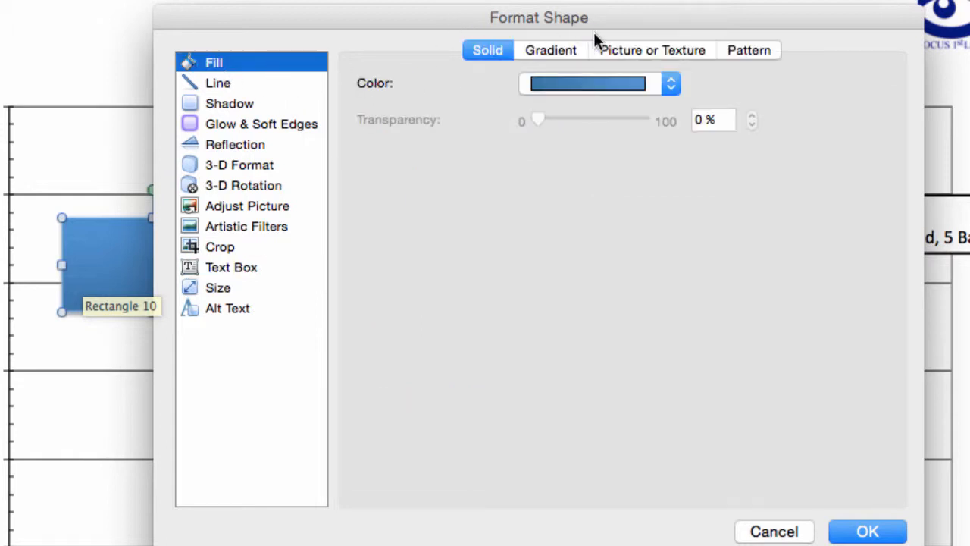
{"action": "left_click", "coordinate": [672, 85]}
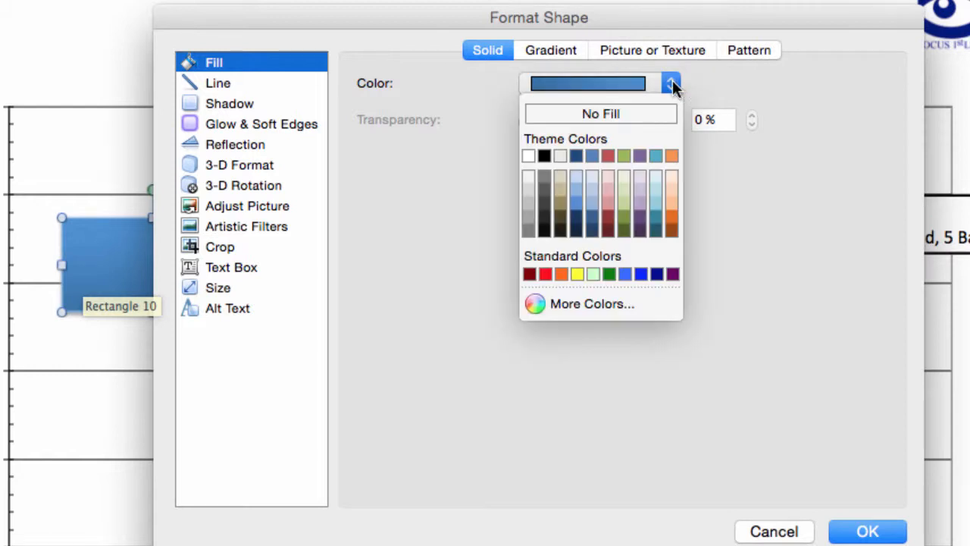
{"action": "left_click", "coordinate": [646, 112]}
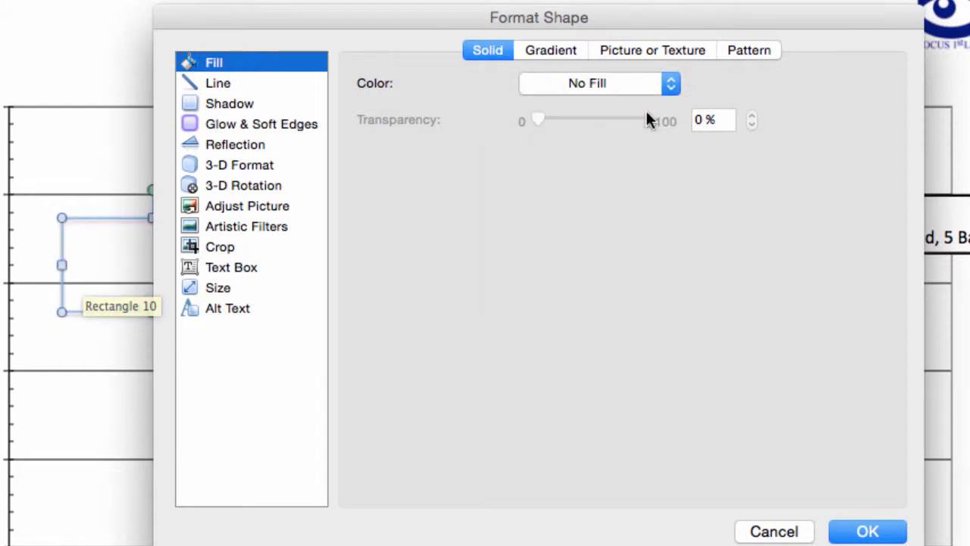
Give the rectangle a solid red outline with a weight of 2 pt and apply the formatting.
{"action": "left_click", "coordinate": [242, 86]}
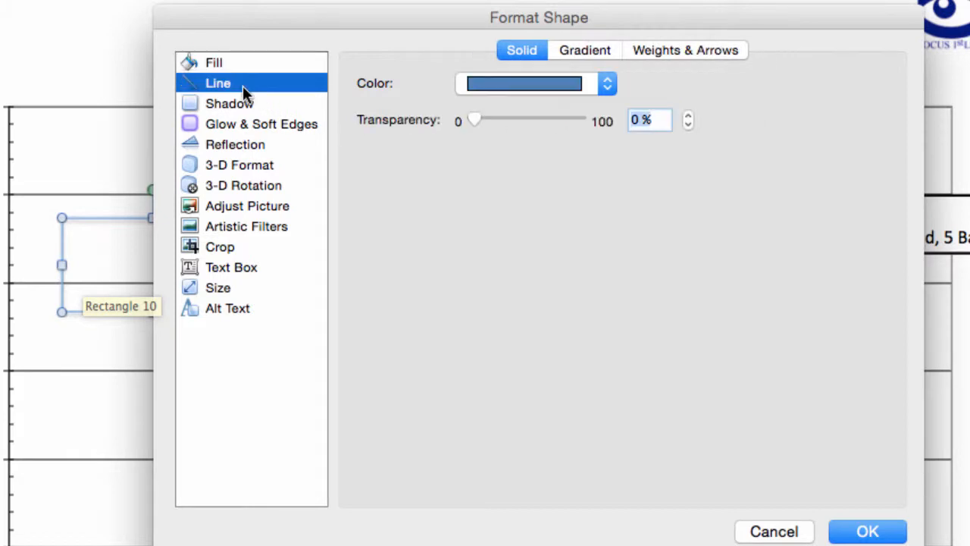
{"action": "left_click", "coordinate": [609, 83]}
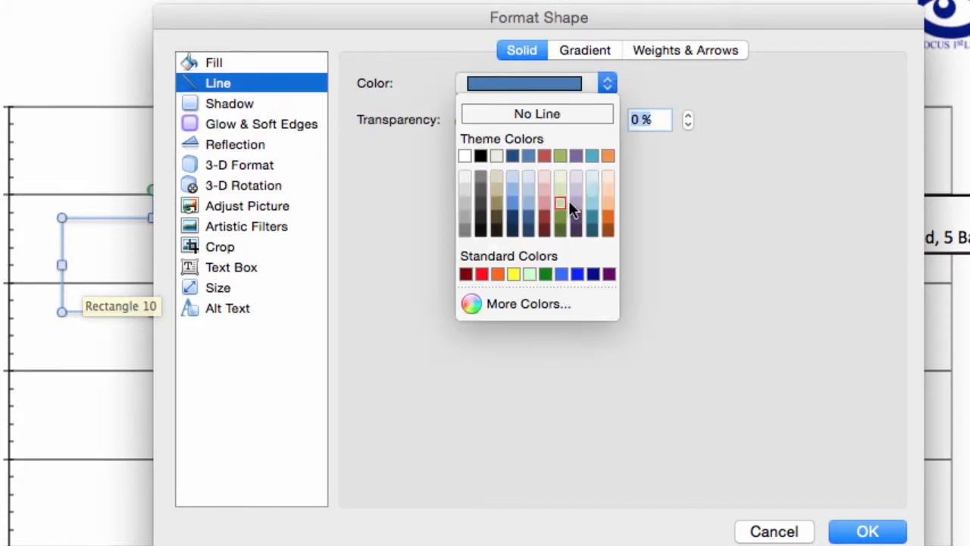
{"action": "left_click", "coordinate": [482, 273]}
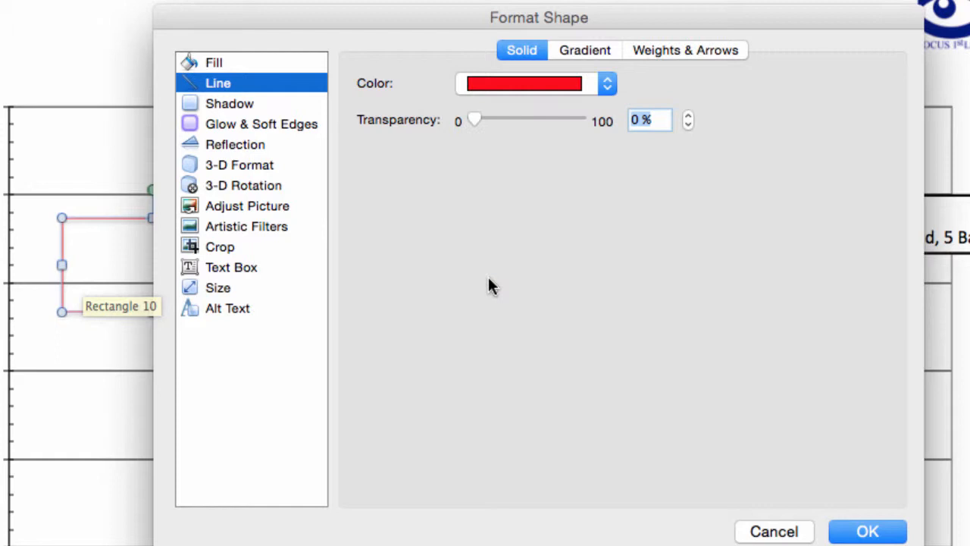
{"action": "left_click", "coordinate": [721, 51]}
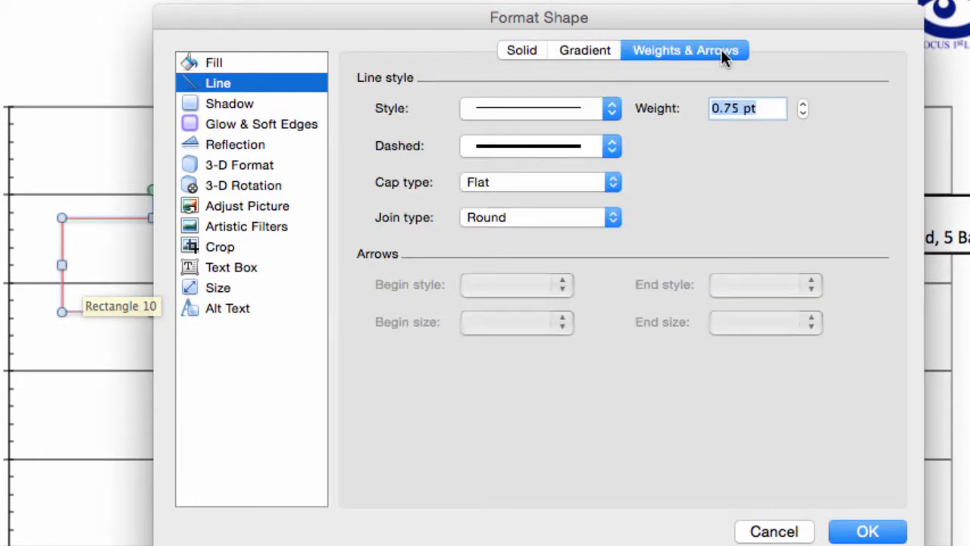
{"action": "type", "text": "2"}
{"action": "left_click", "coordinate": [868, 530]}
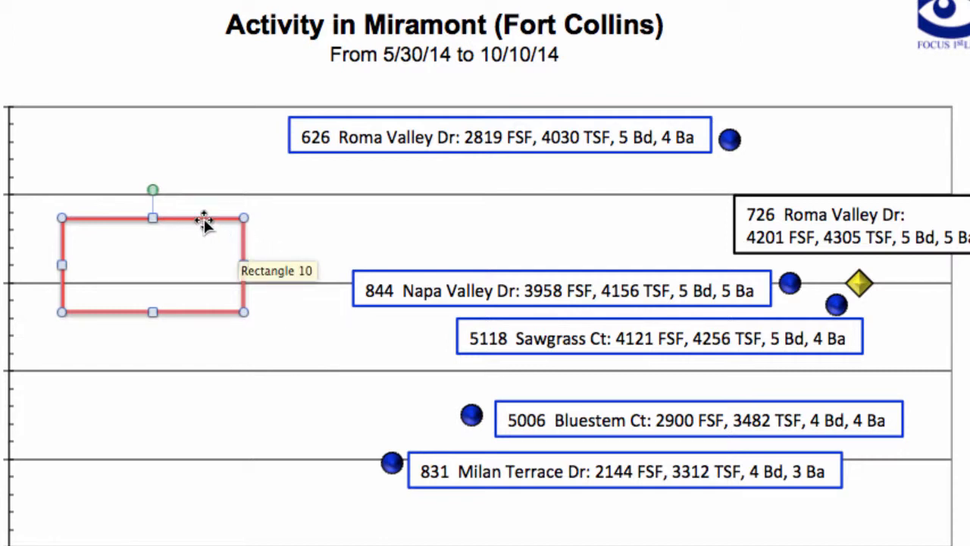
Enclose the three clustered markers near $500,000 with the red outline at about 1.87" wide by 1.24" high, and delete the outline.
{"action": "left_click_drag", "start_coordinate": [203, 221], "coordinate": [880, 239]}
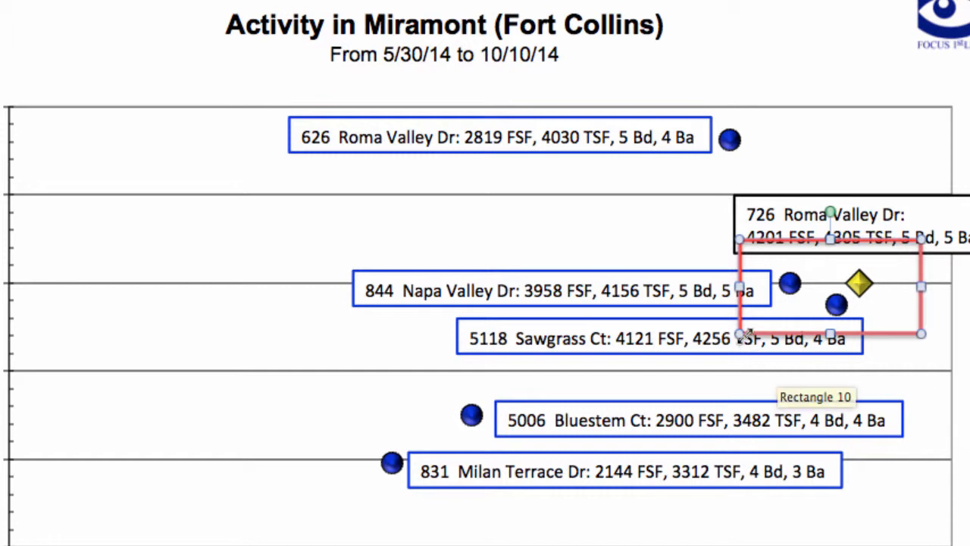
{"action": "left_click_drag", "start_coordinate": [742, 334], "coordinate": [691, 391]}
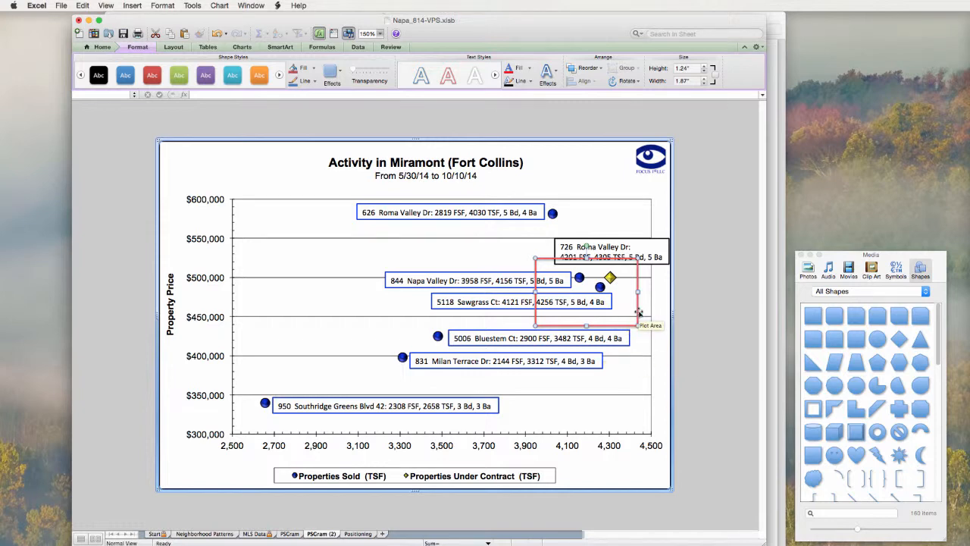
{"action": "key", "text": "Delete"}
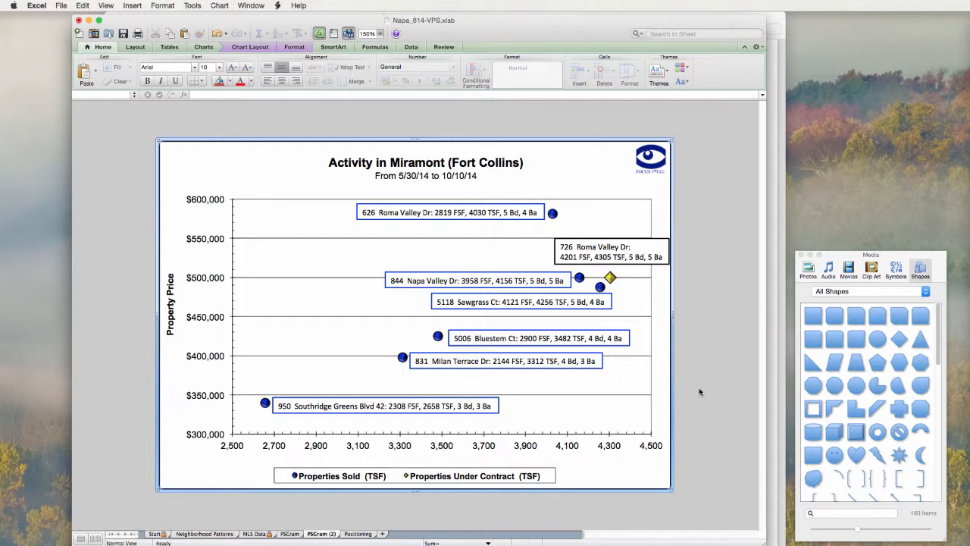
Draw a rectangle about 1.62" wide by 0.98" high in the empty plot area and add the text "This is a sample bit of text.".
{"action": "left_click", "coordinate": [815, 313]}
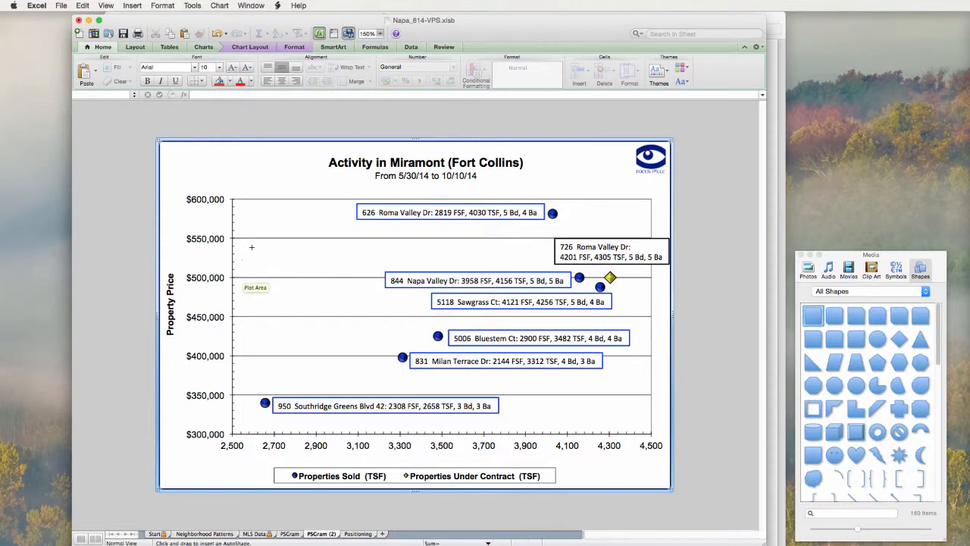
{"action": "left_click_drag", "start_coordinate": [251, 247], "coordinate": [341, 300]}
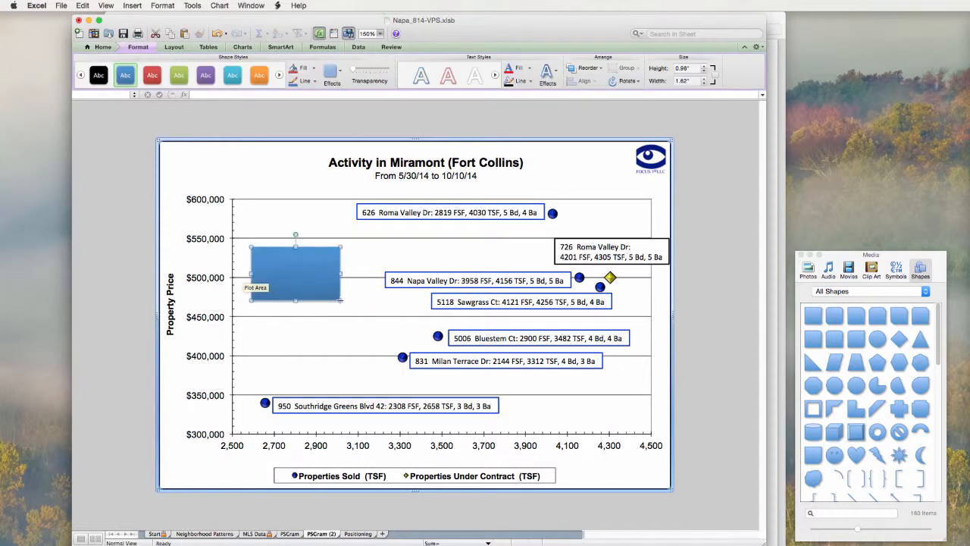
{"action": "type", "text": "This is a sample bit of text"}
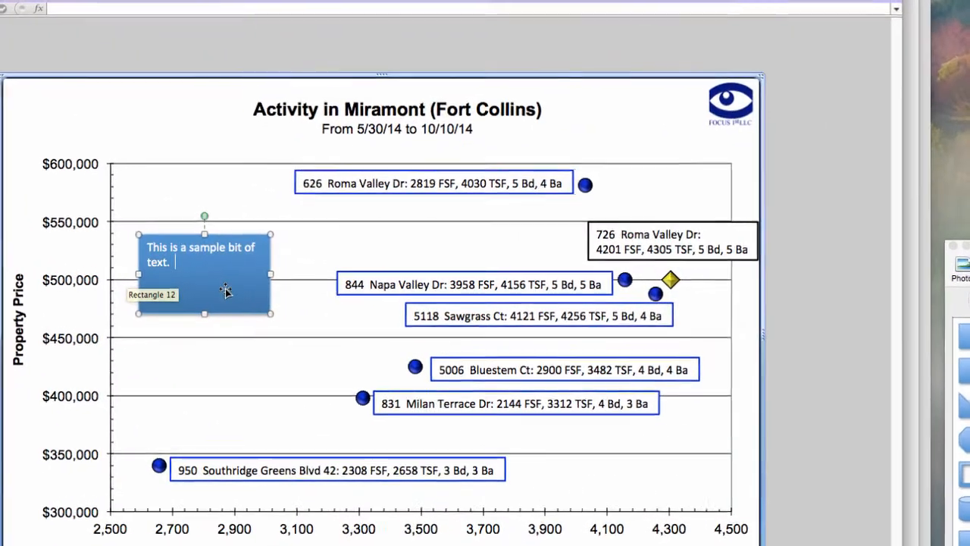
Format the text rectangle with a solid white fill and a black outline.
{"action": "right_click", "coordinate": [310, 287]}
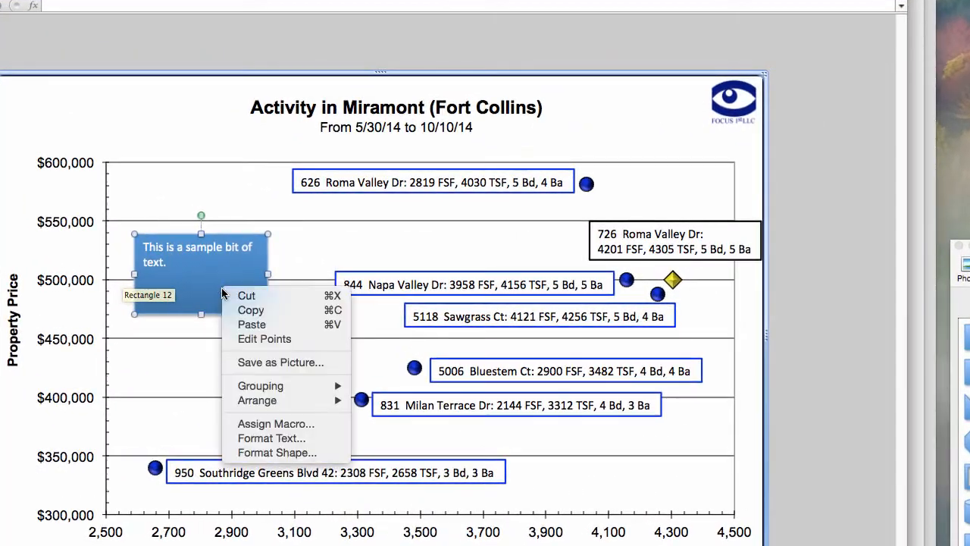
{"action": "left_click", "coordinate": [292, 453]}
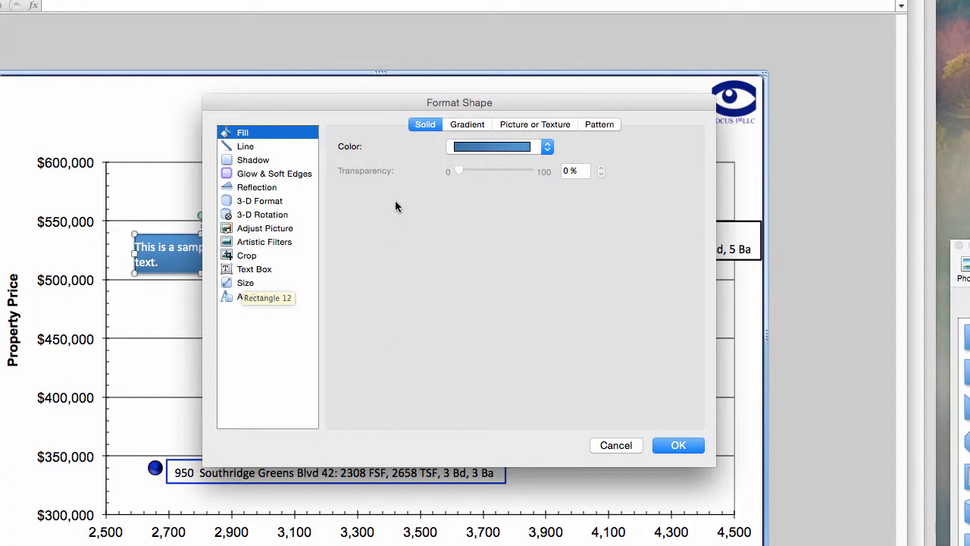
{"action": "left_click", "coordinate": [548, 151]}
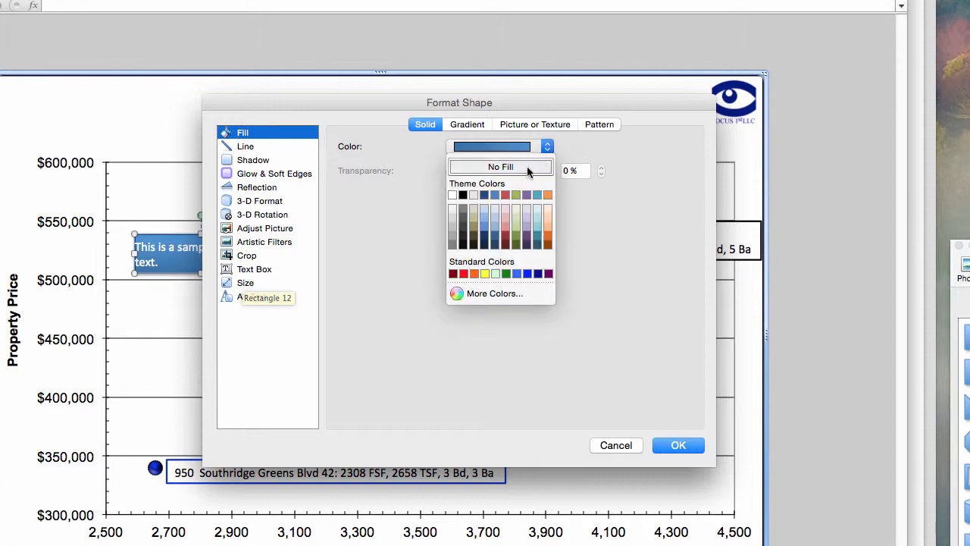
{"action": "left_click", "coordinate": [527, 167]}
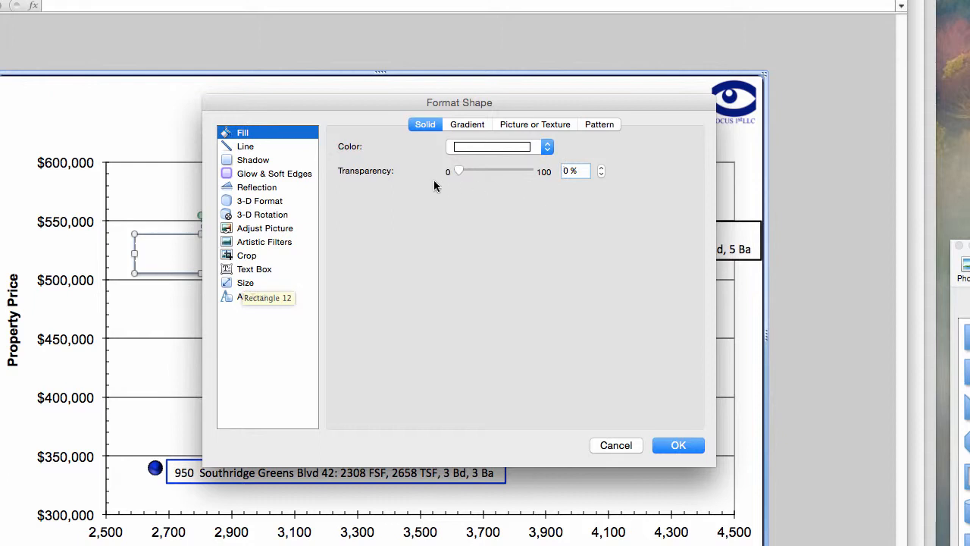
{"action": "left_click", "coordinate": [259, 147]}
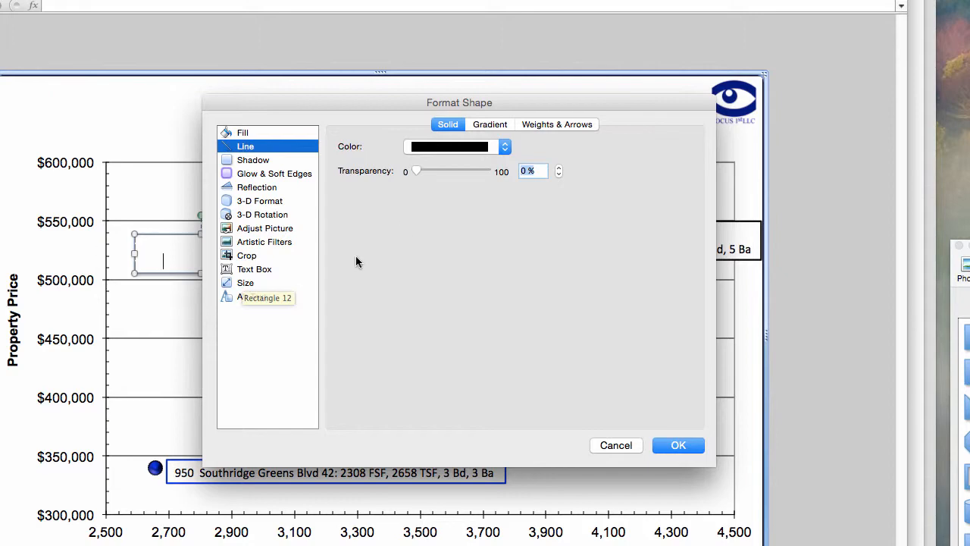
Make sure "Resize shape to fit text" is enabled for the rectangle's text box and apply the shape formatting.
{"action": "left_click", "coordinate": [261, 277]}
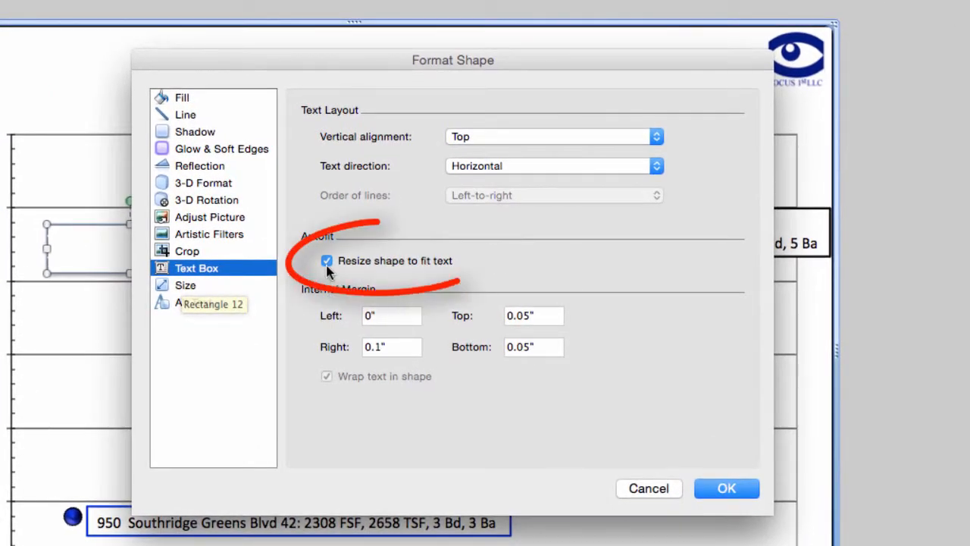
{"action": "left_click", "coordinate": [327, 262]}
{"action": "left_click", "coordinate": [327, 262]}
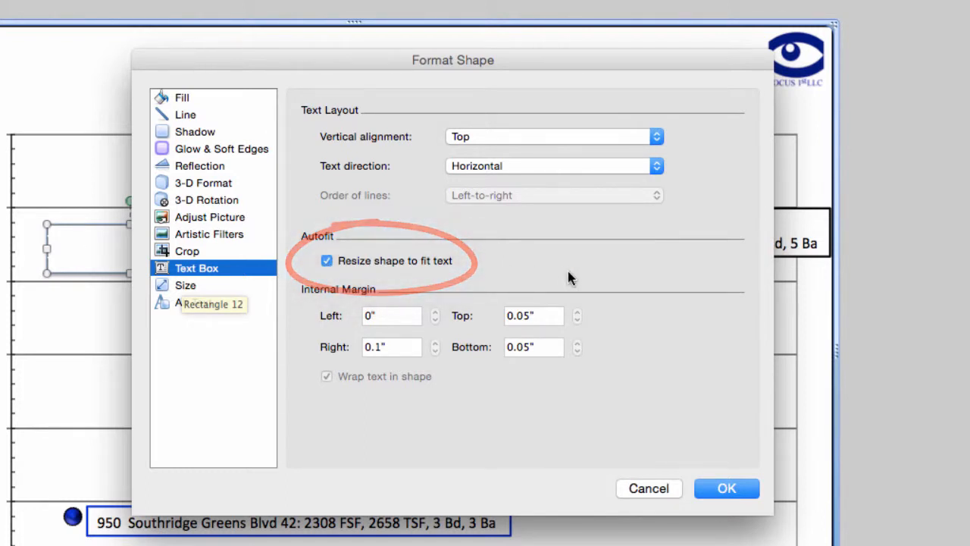
{"action": "left_click", "coordinate": [720, 487]}
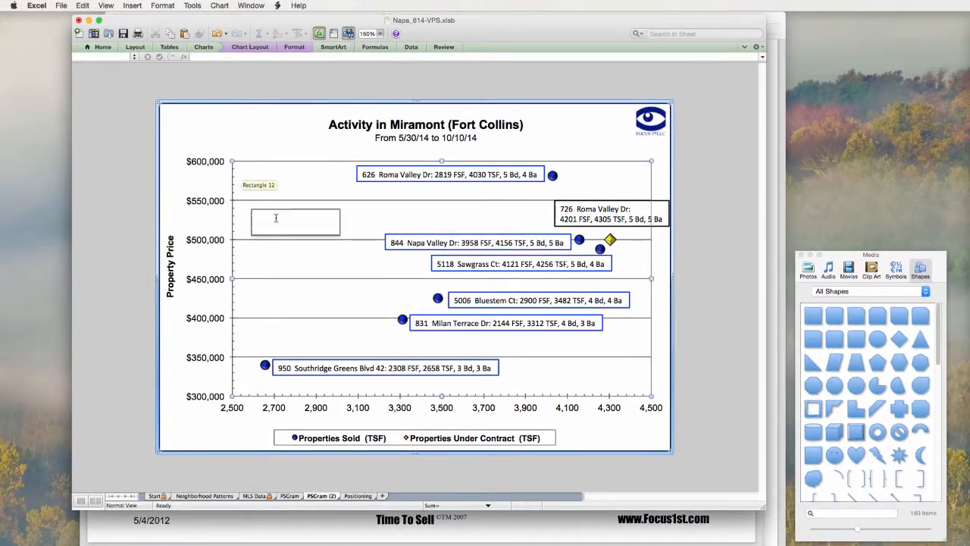
Make the rectangle's text red, bold and centered, and narrow the box so the text wraps as "This is a sample / bit of text.".
{"action": "left_click", "coordinate": [276, 218]}
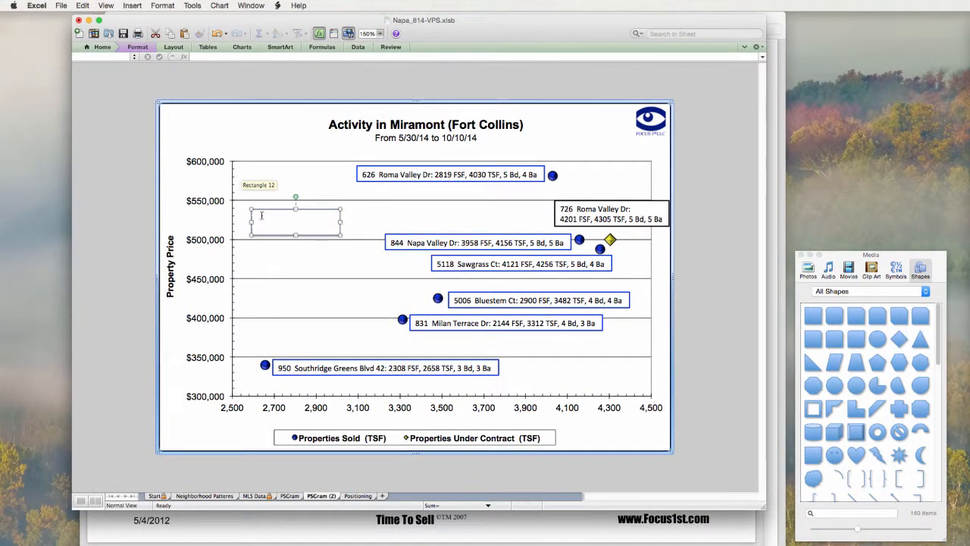
{"action": "triple_click", "coordinate": [261, 216]}
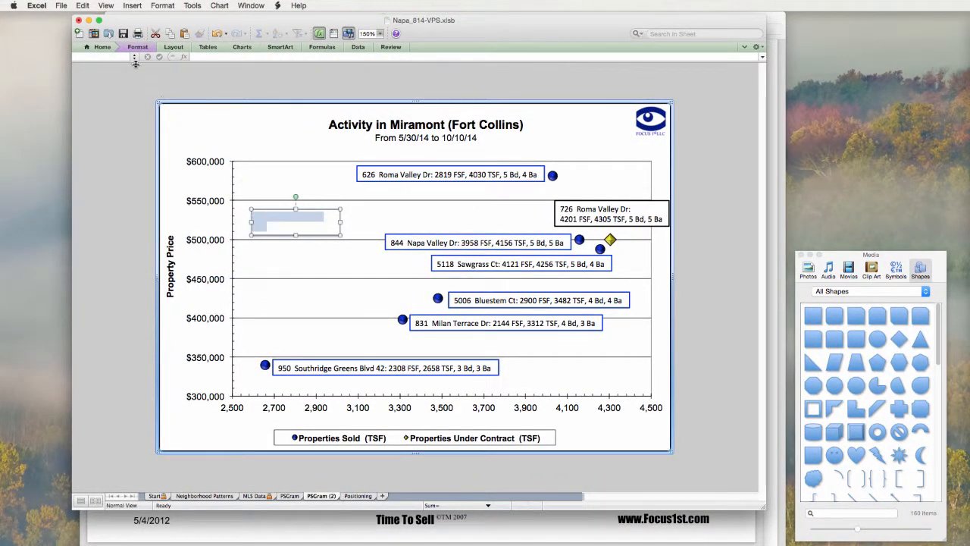
{"action": "left_click", "coordinate": [113, 49]}
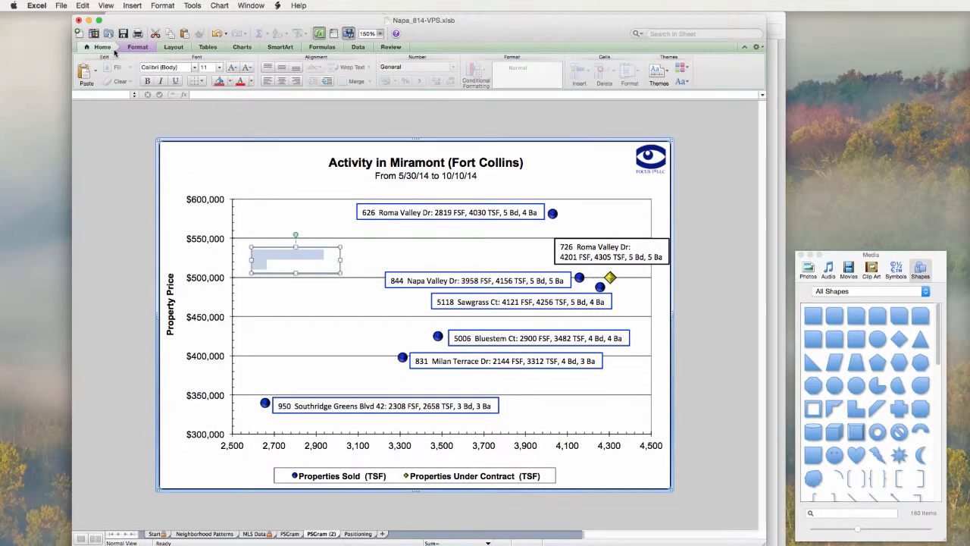
{"action": "left_click", "coordinate": [241, 82]}
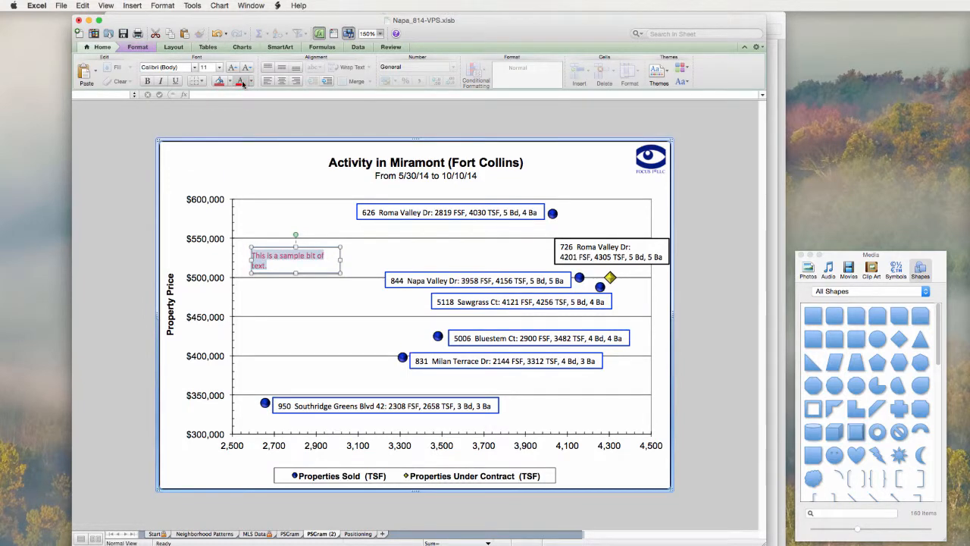
{"action": "left_click", "coordinate": [147, 82]}
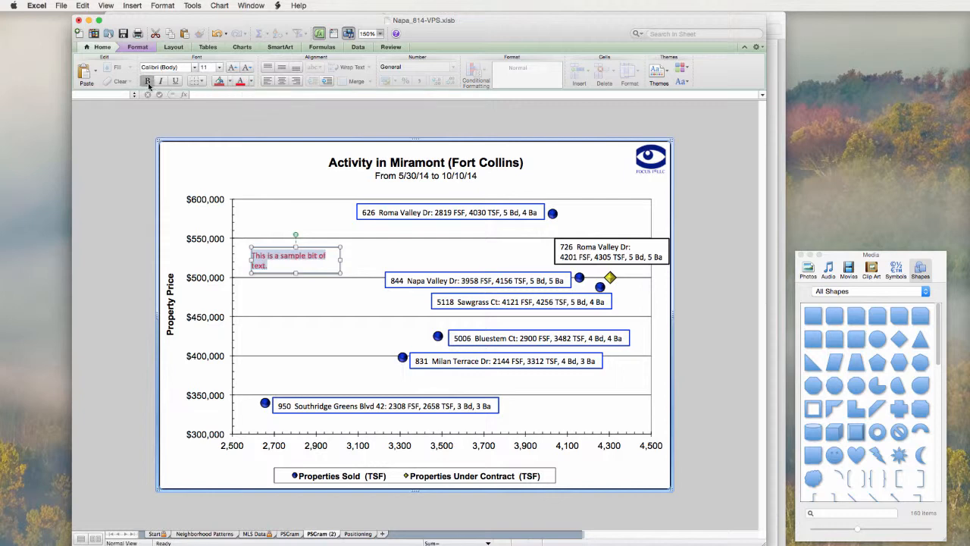
{"action": "left_click", "coordinate": [282, 82]}
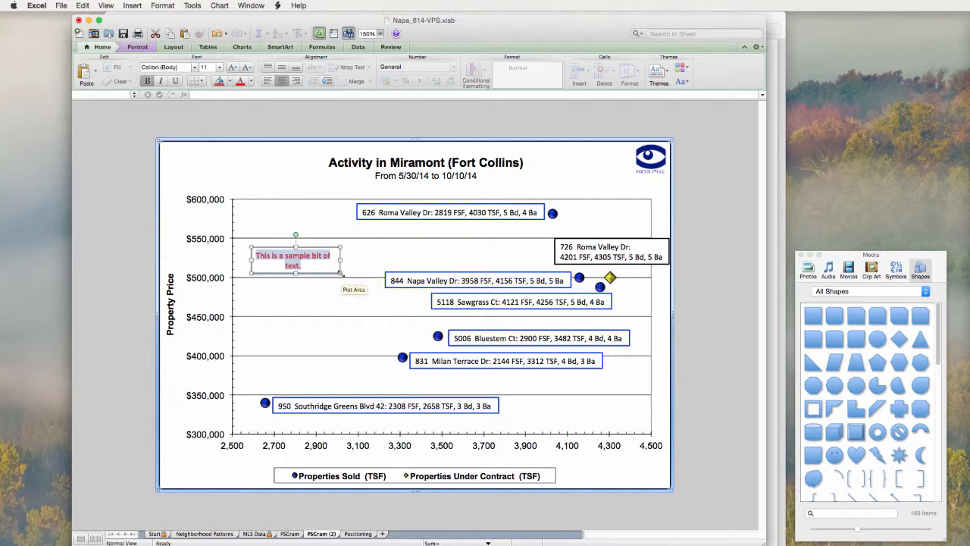
{"action": "left_click_drag", "start_coordinate": [342, 274], "coordinate": [317, 295]}
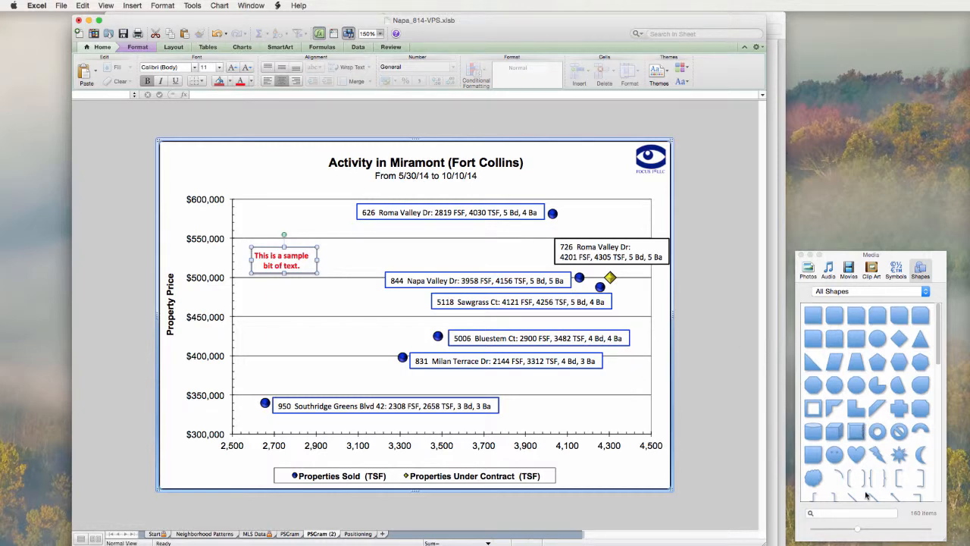
Draw a straight line about 7.24" wide by 3.27" high, rising diagonally through the markers from near $300,000 to above the $500,000 cluster.
{"action": "scroll", "coordinate": [866, 494], "scroll_direction": "down", "scroll_amount": 2}
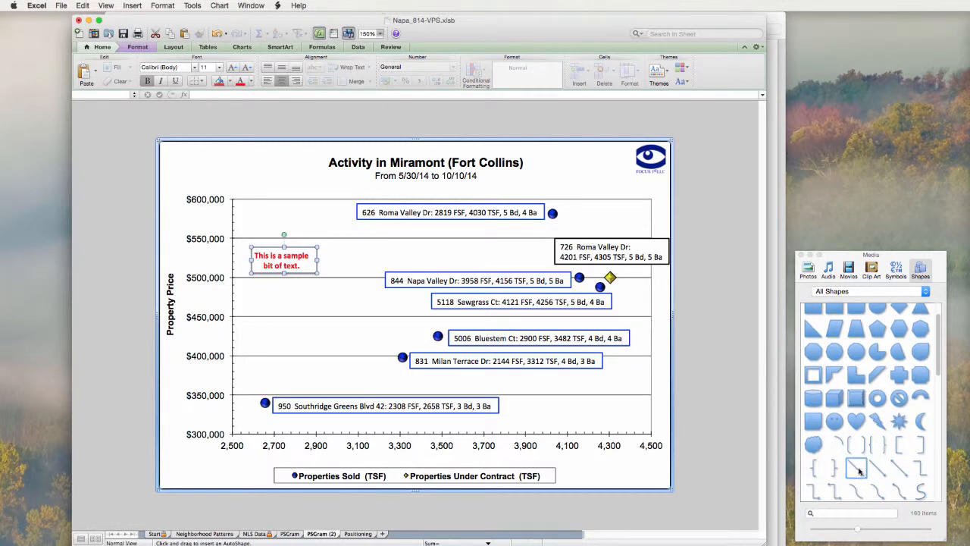
{"action": "left_click", "coordinate": [858, 470]}
{"action": "left_click_drag", "start_coordinate": [243, 424], "coordinate": [636, 246]}
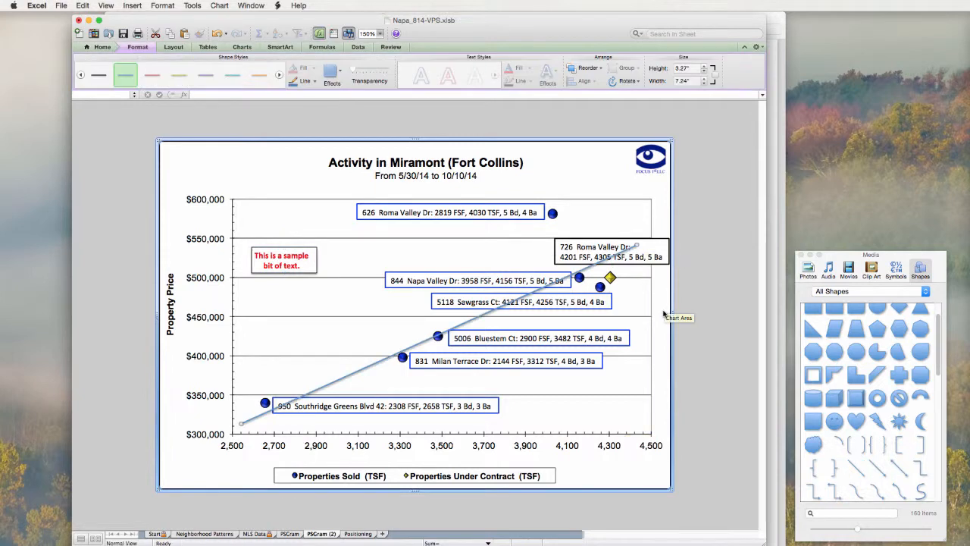